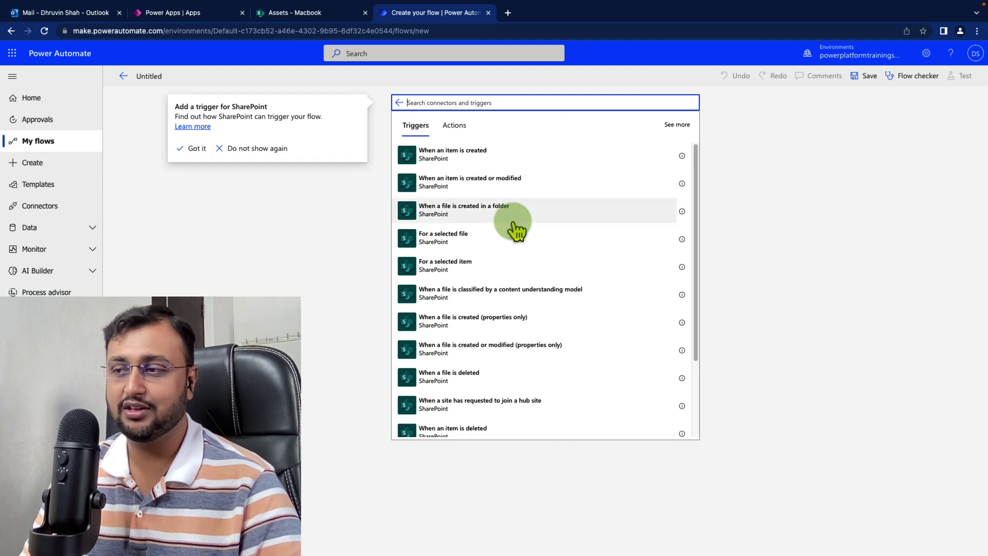
{"action": "scroll", "coordinate": [514, 232], "scroll_direction": "down", "scroll_amount": 3}
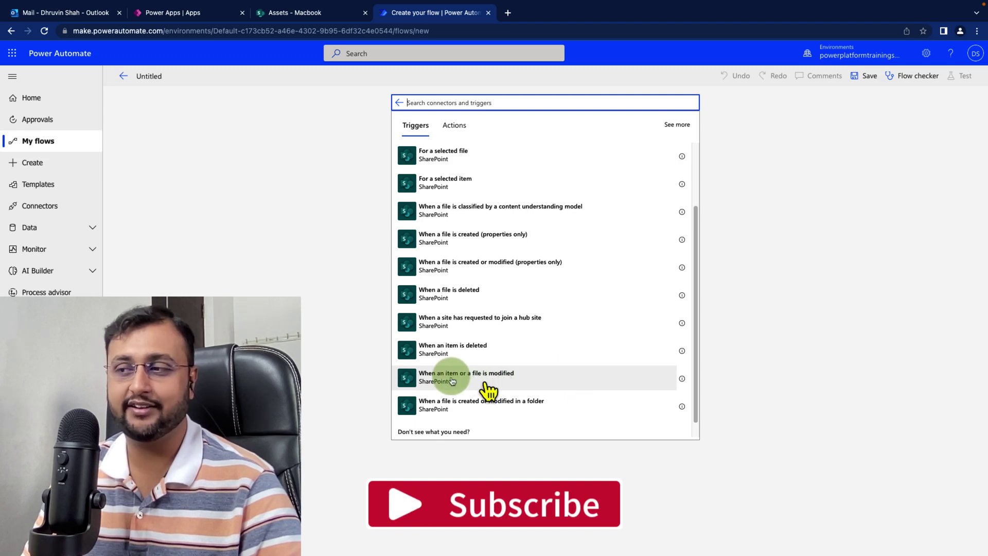
Trigger the flow on 'When an item or a file is modified' for the Assets site and Assets list.
{"action": "left_click", "coordinate": [529, 381]}
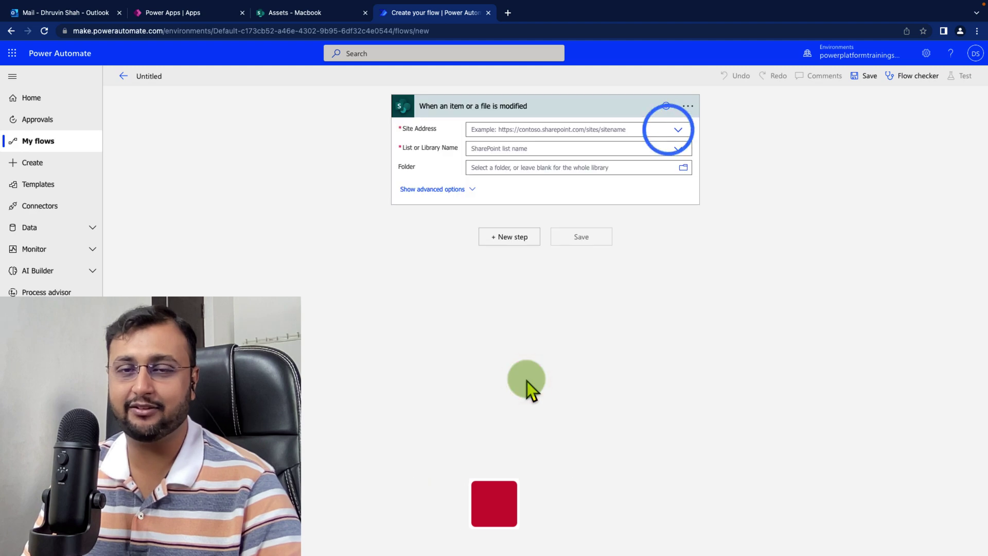
{"action": "left_click", "coordinate": [523, 128]}
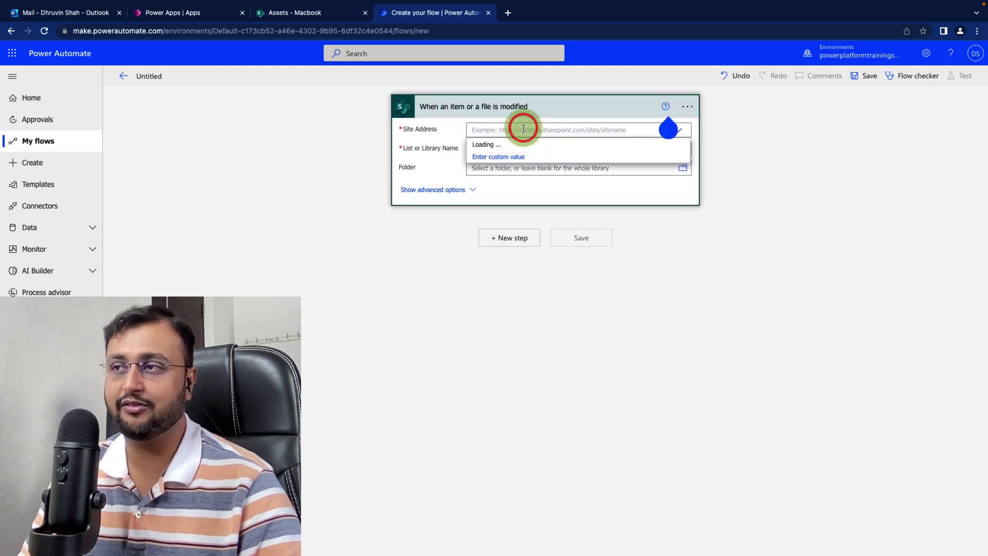
{"action": "left_click", "coordinate": [509, 158]}
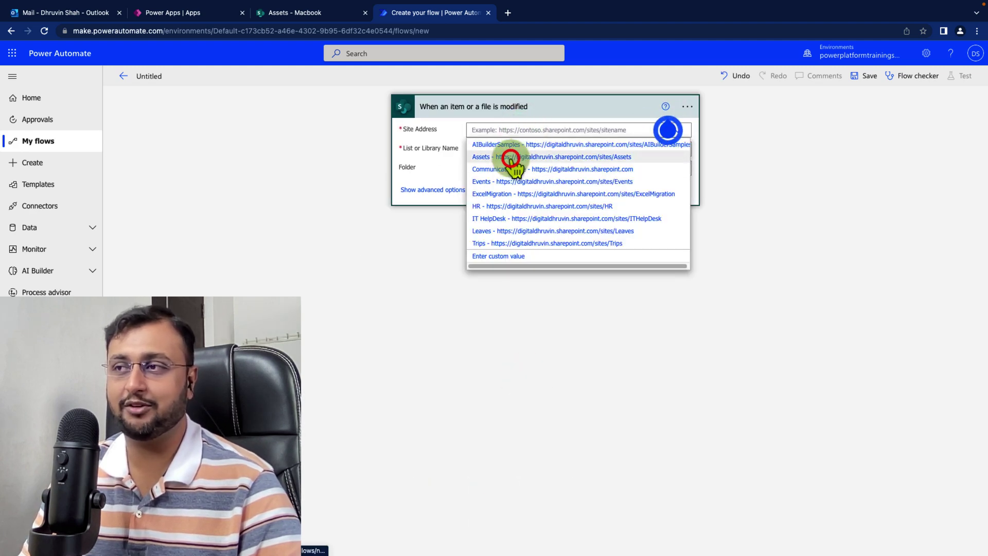
{"action": "left_click", "coordinate": [499, 150]}
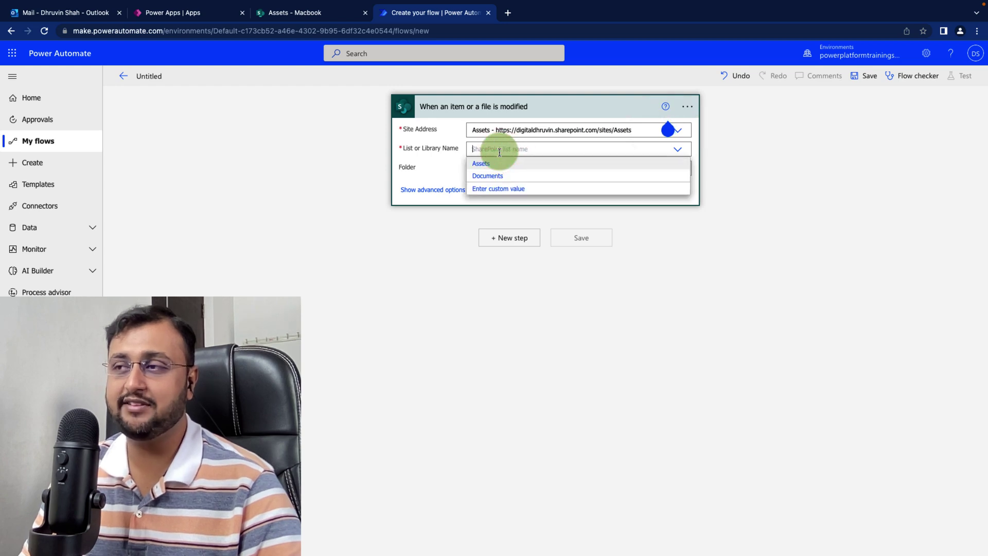
{"action": "left_click", "coordinate": [499, 164]}
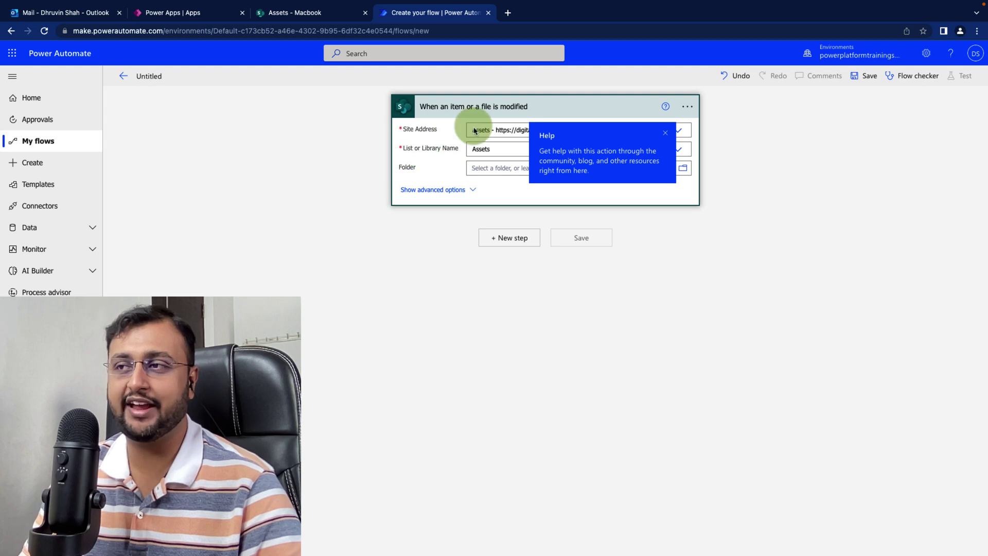
Add a Compose action after the trigger with 'TEST' as its Inputs.
{"action": "left_click", "coordinate": [506, 240]}
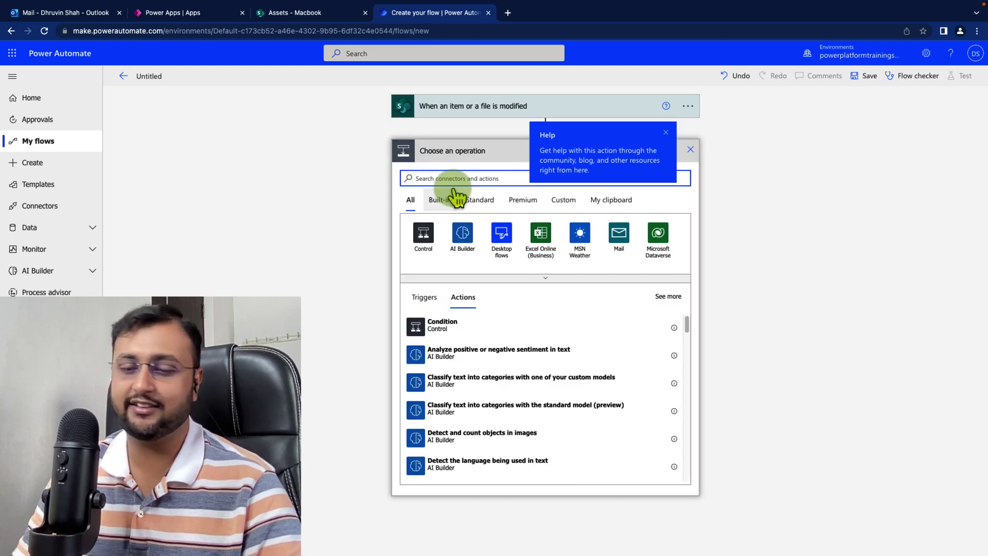
{"action": "type", "text": "compo"}
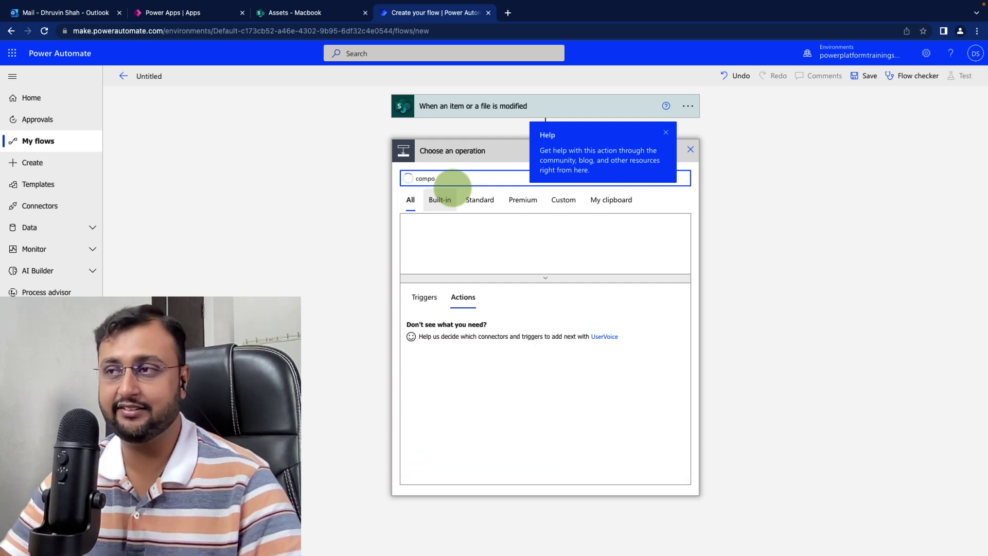
{"action": "type", "text": "se"}
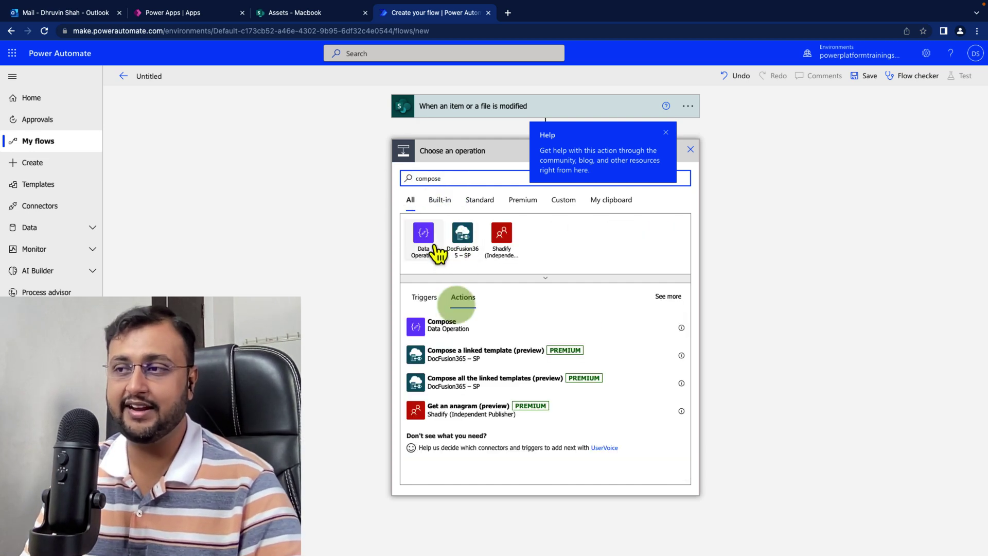
{"action": "left_click", "coordinate": [456, 332]}
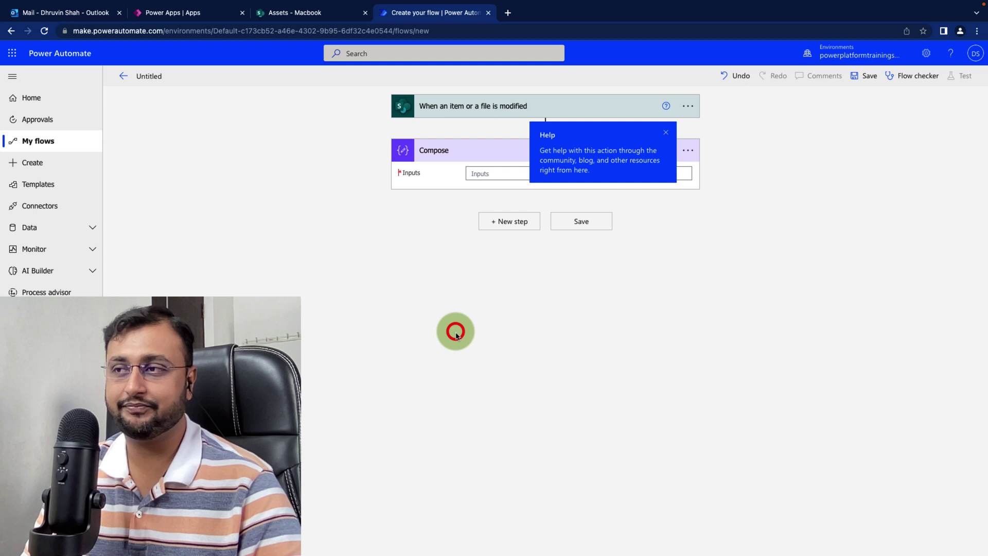
{"action": "left_click", "coordinate": [483, 175]}
{"action": "type", "text": "TE"}
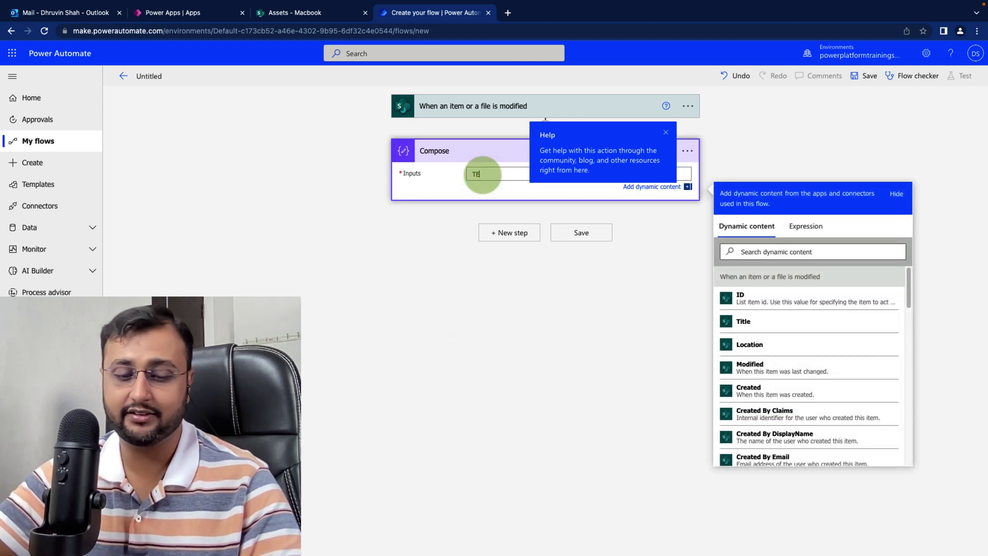
{"action": "type", "text": "ST"}
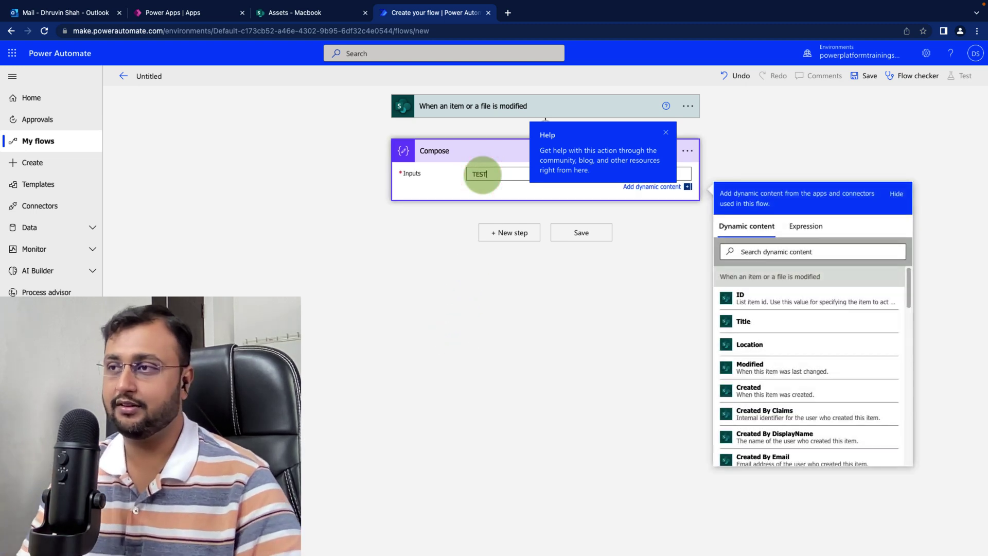
{"action": "left_click", "coordinate": [155, 76]}
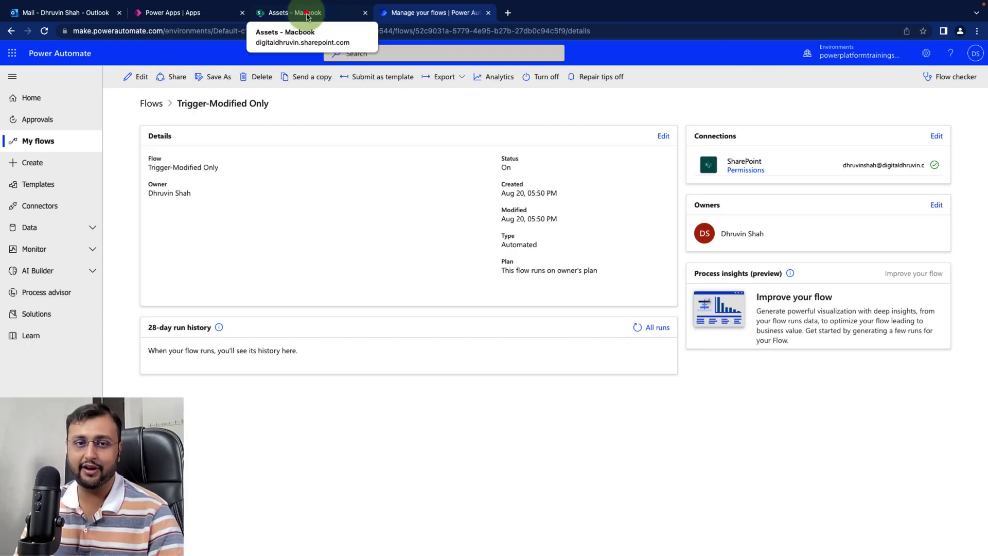
Create a new Assets list item 'Pen' with price 1 and location EU.
{"action": "left_click", "coordinate": [306, 17]}
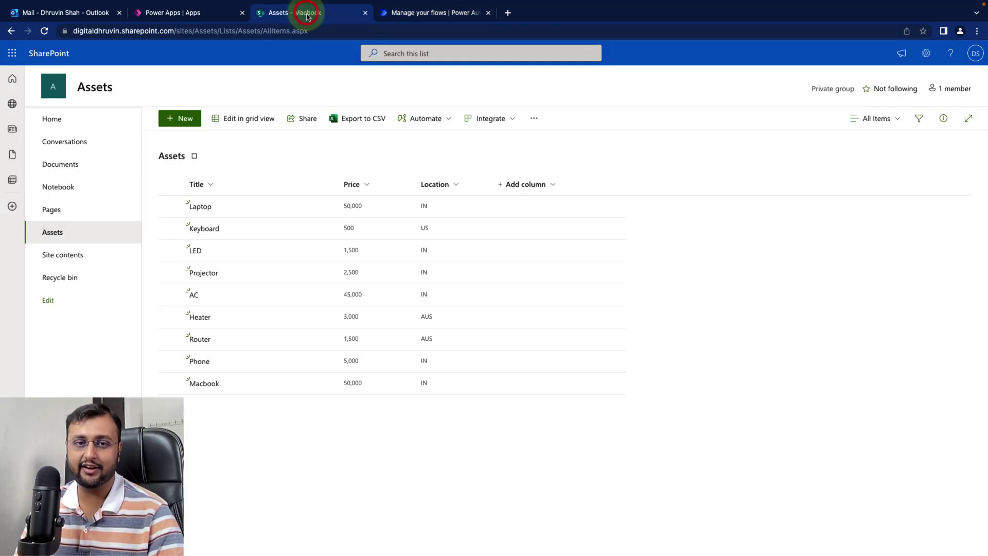
{"action": "left_click", "coordinate": [184, 122]}
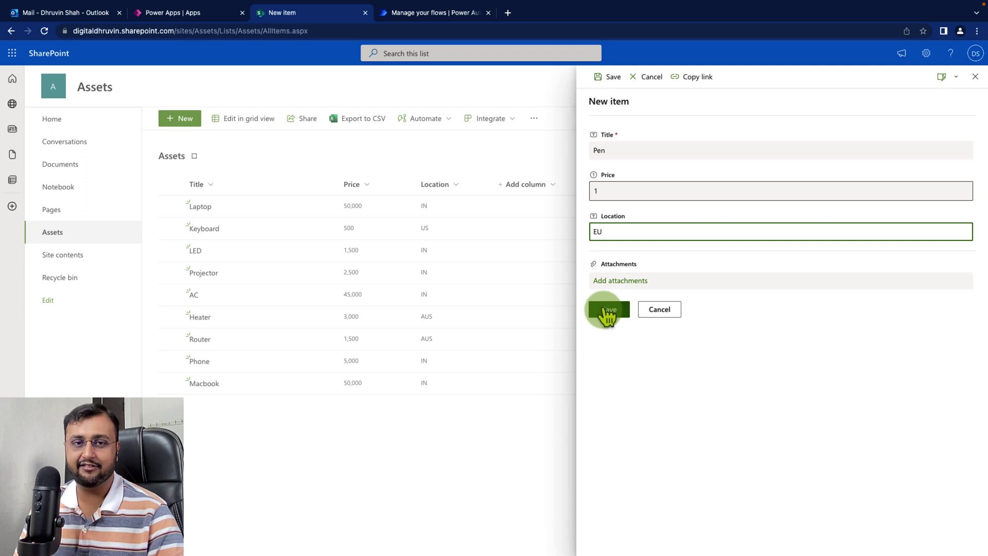
{"action": "left_click", "coordinate": [601, 310]}
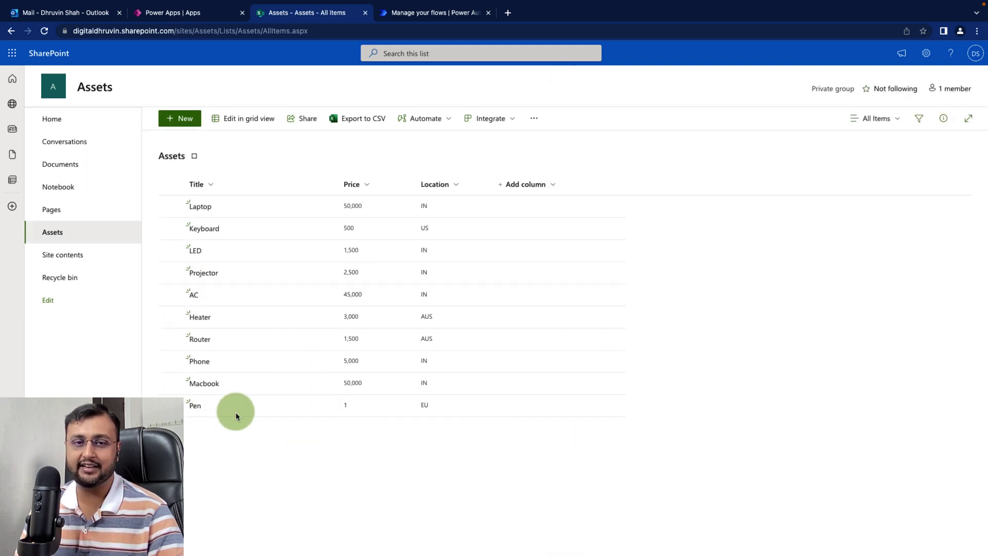
Look at the flow details, then return to the SharePoint Assets list.
{"action": "left_click", "coordinate": [415, 16]}
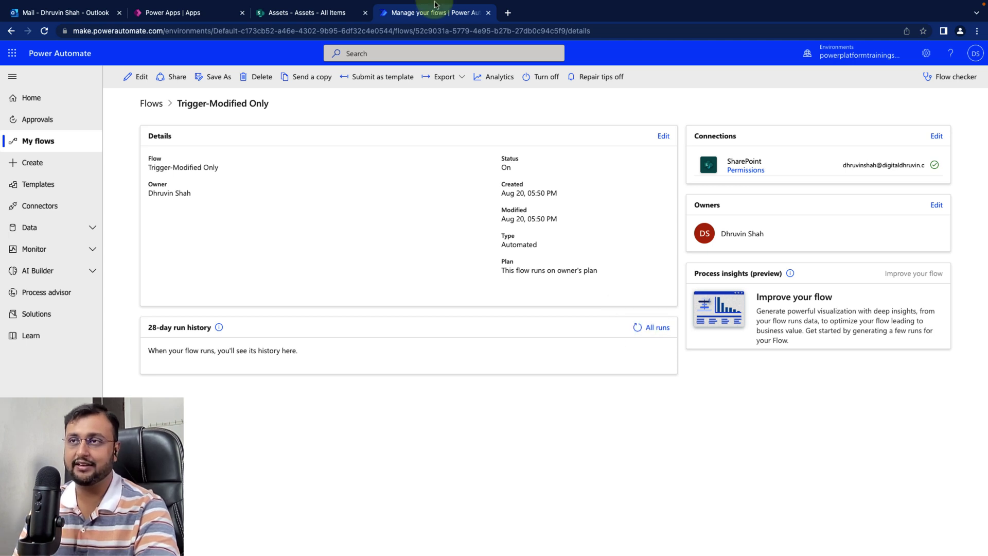
{"action": "left_click", "coordinate": [324, 41]}
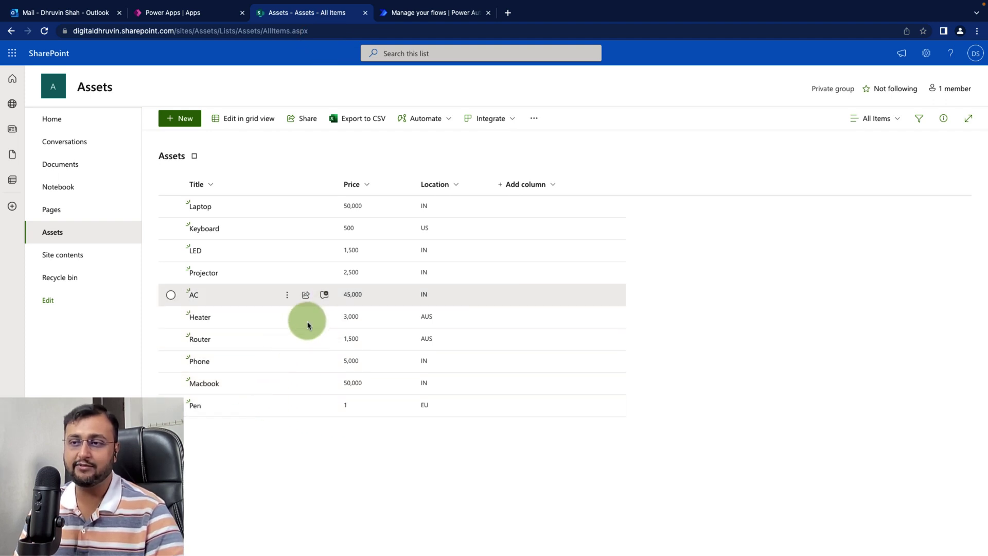
Rename the AC item to 'Air Cond.' and save it.
{"action": "left_click", "coordinate": [287, 294]}
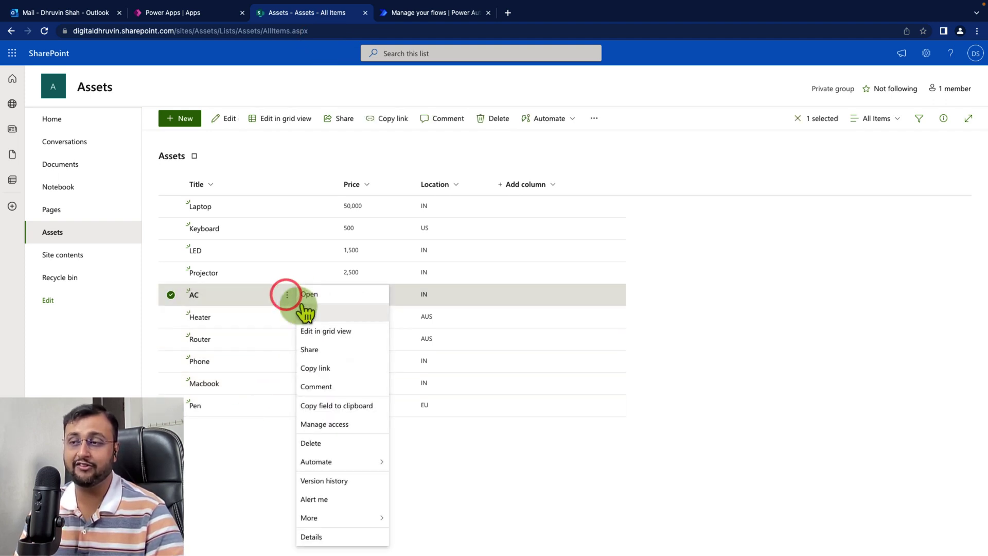
{"action": "left_click", "coordinate": [311, 311]}
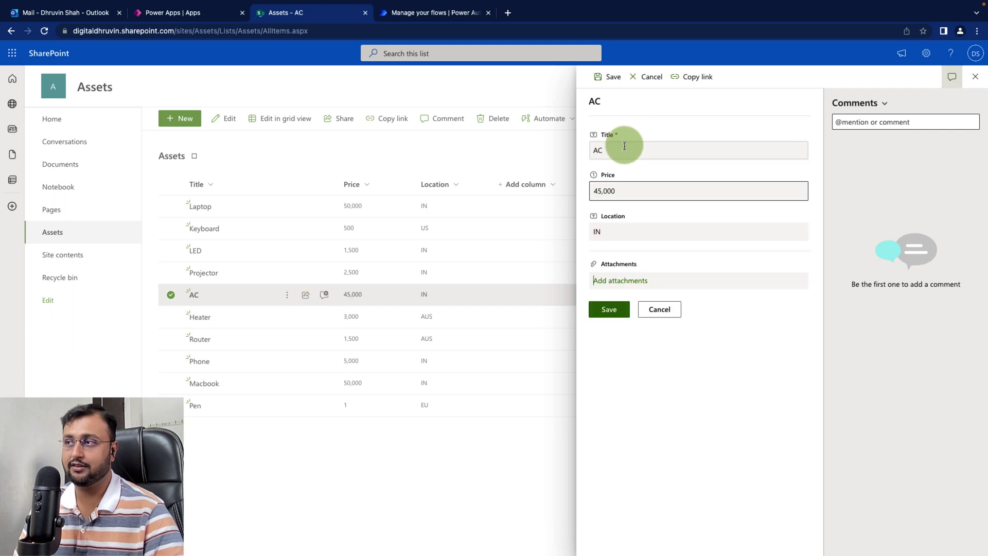
{"action": "double_click", "coordinate": [598, 153]}
{"action": "type", "text": "Air"}
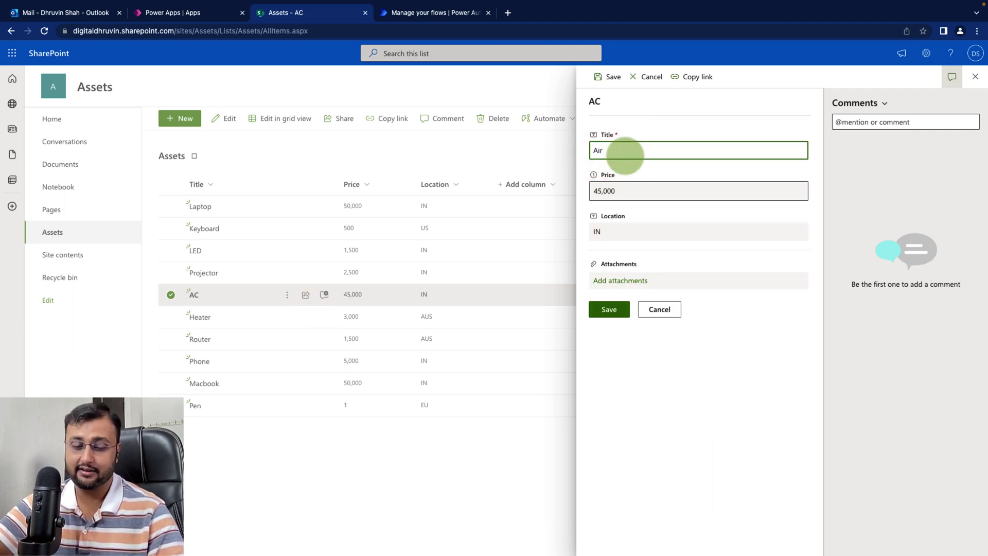
{"action": "type", "text": " Cond."}
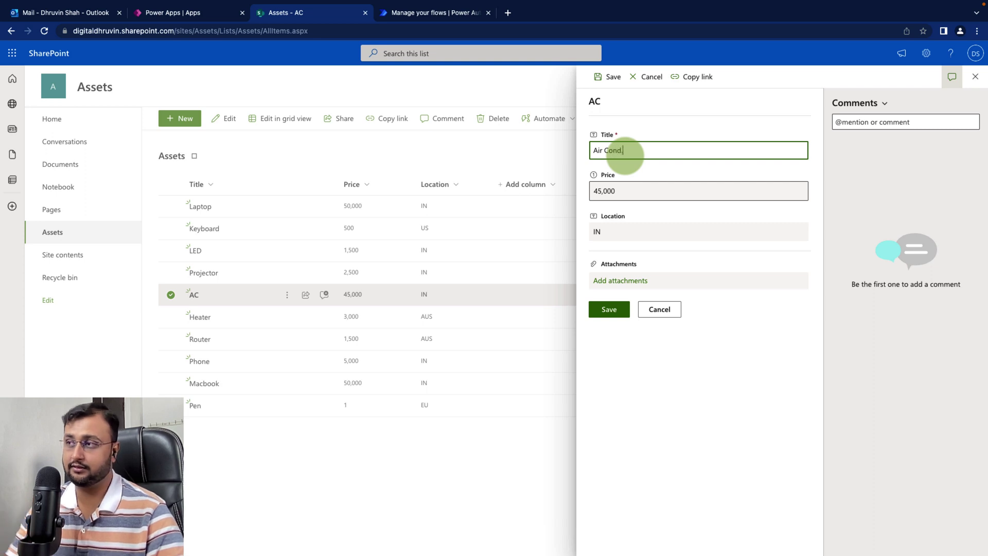
{"action": "left_click", "coordinate": [611, 316]}
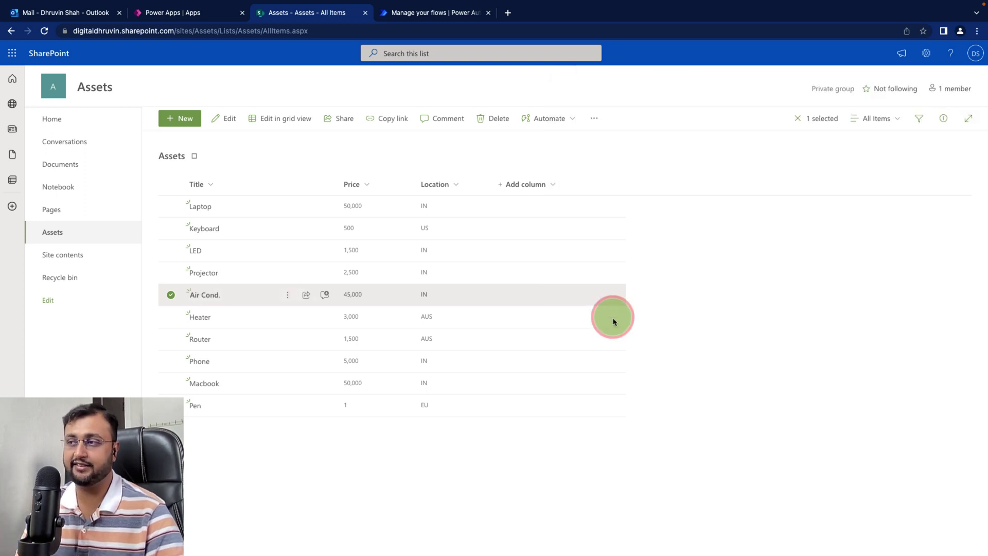
Refresh the flow's run history until the new run appears, then open the succeeded run.
{"action": "left_click", "coordinate": [446, 20]}
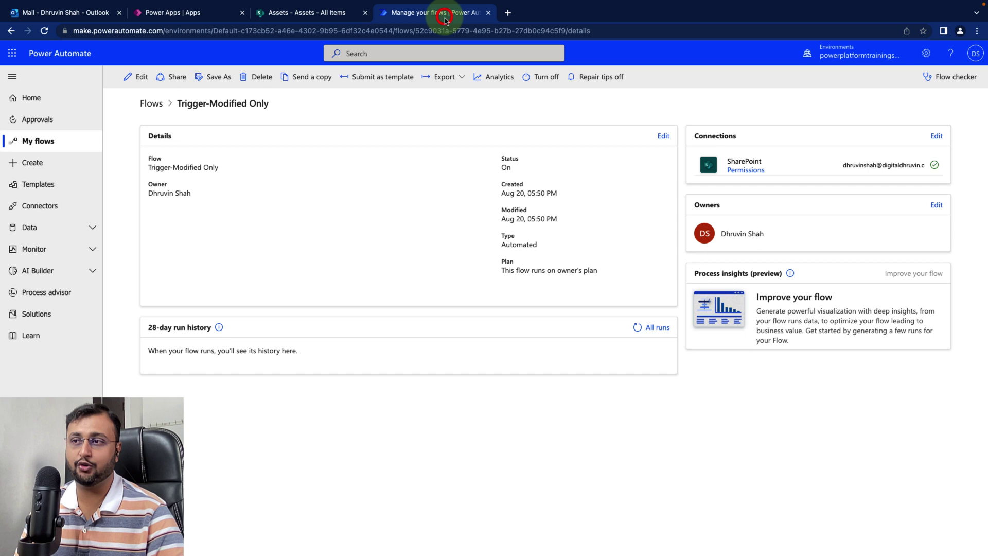
{"action": "left_click", "coordinate": [637, 329]}
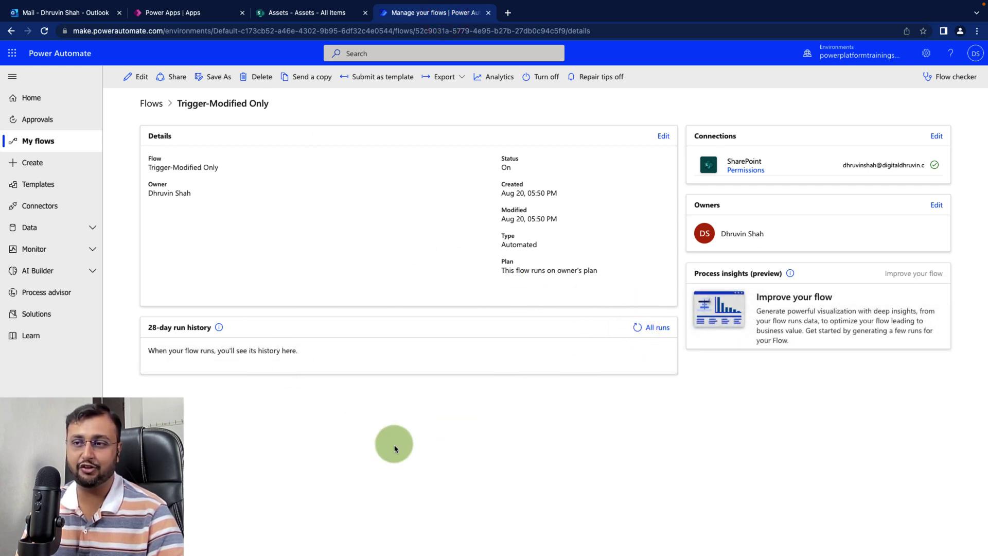
{"action": "left_click", "coordinate": [639, 330]}
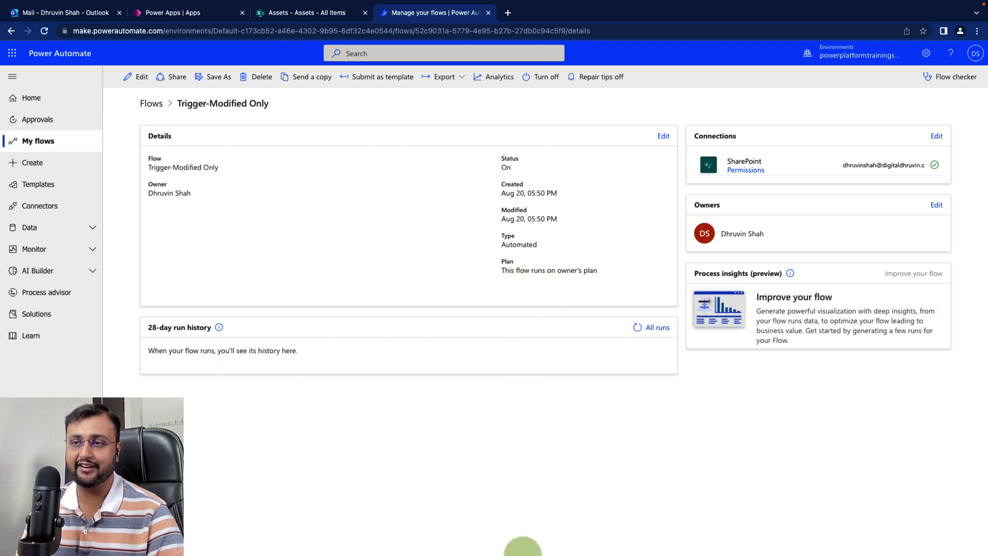
{"action": "left_click", "coordinate": [637, 330]}
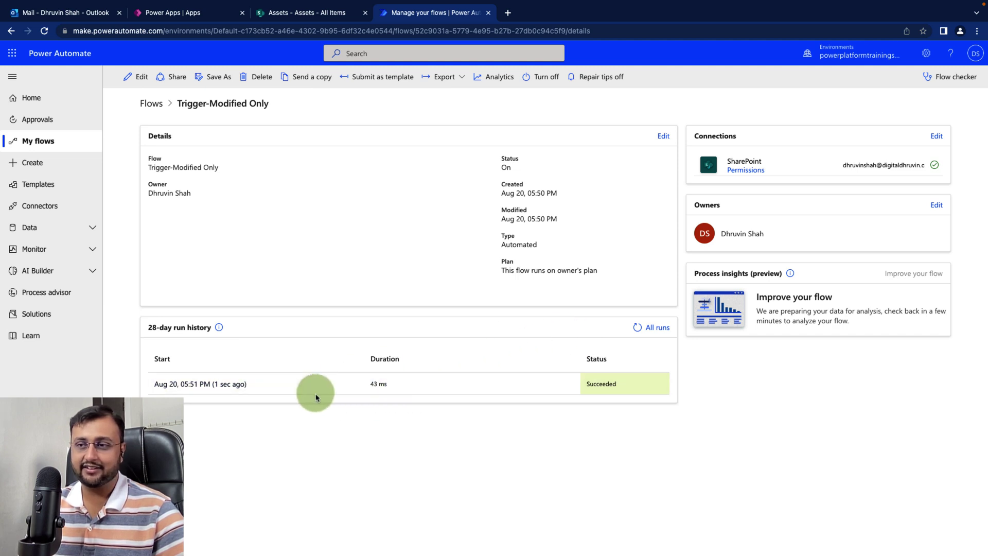
{"action": "left_click", "coordinate": [194, 384]}
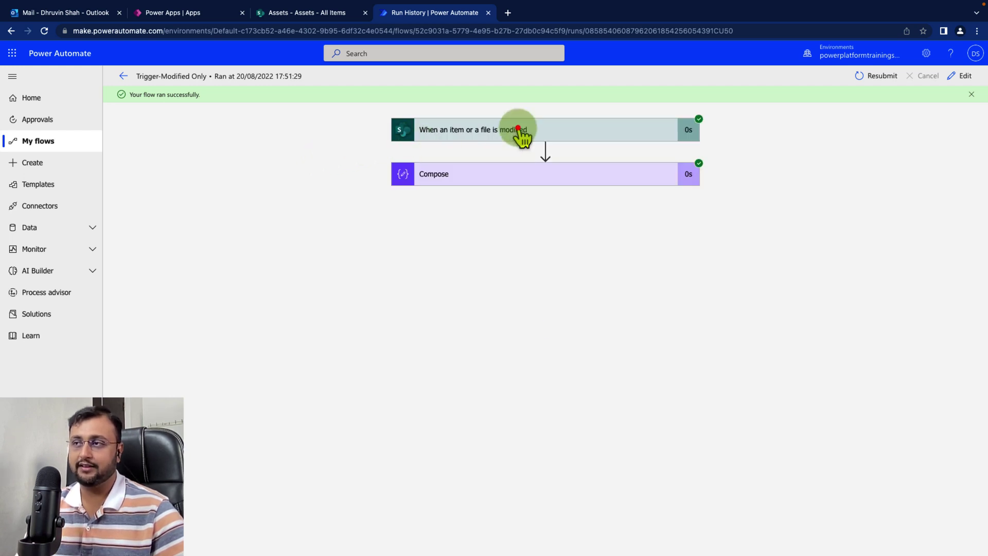
Find the title 'Air Cond.' in the trigger's raw output.
{"action": "left_click", "coordinate": [519, 130]}
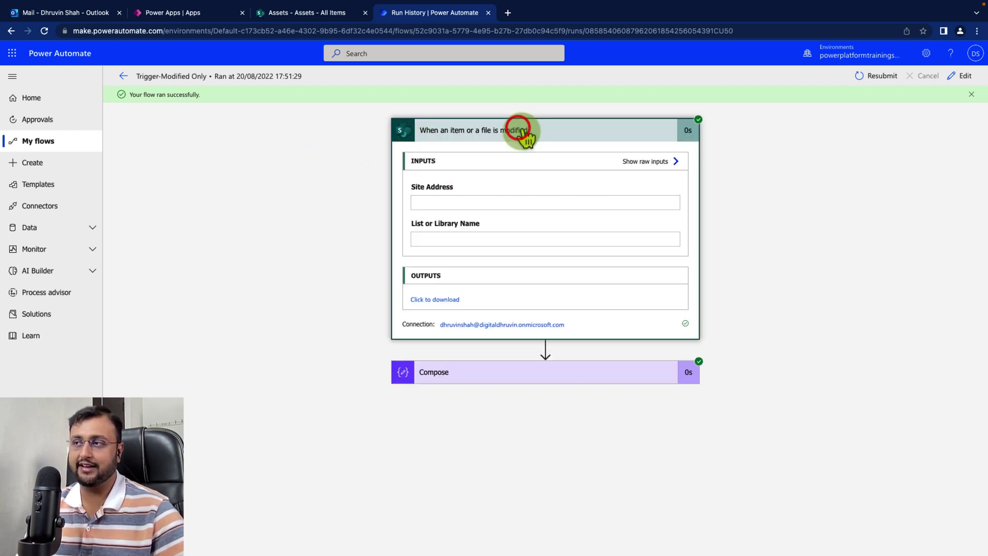
{"action": "left_click", "coordinate": [443, 300]}
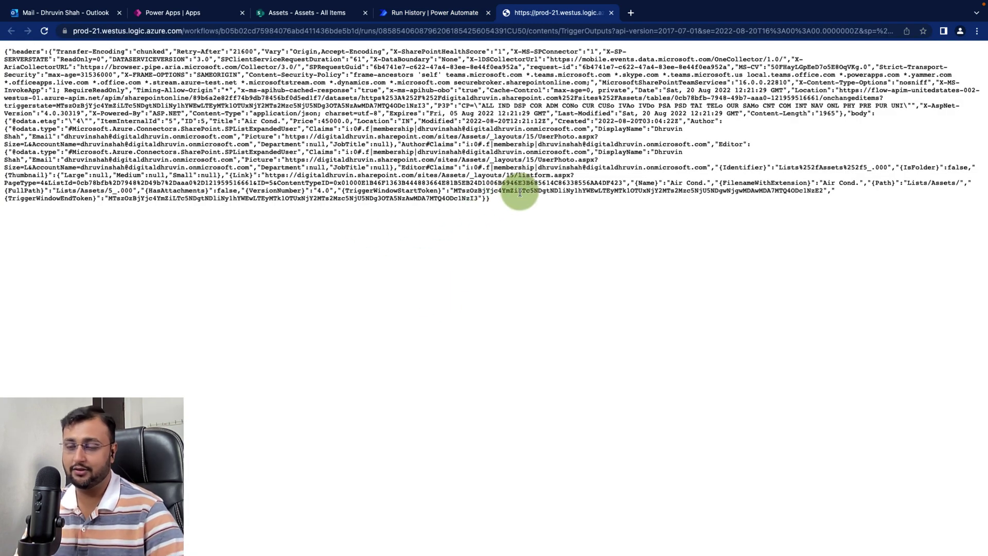
{"action": "key", "text": "ctrl+f"}
{"action": "type", "text": "air"}
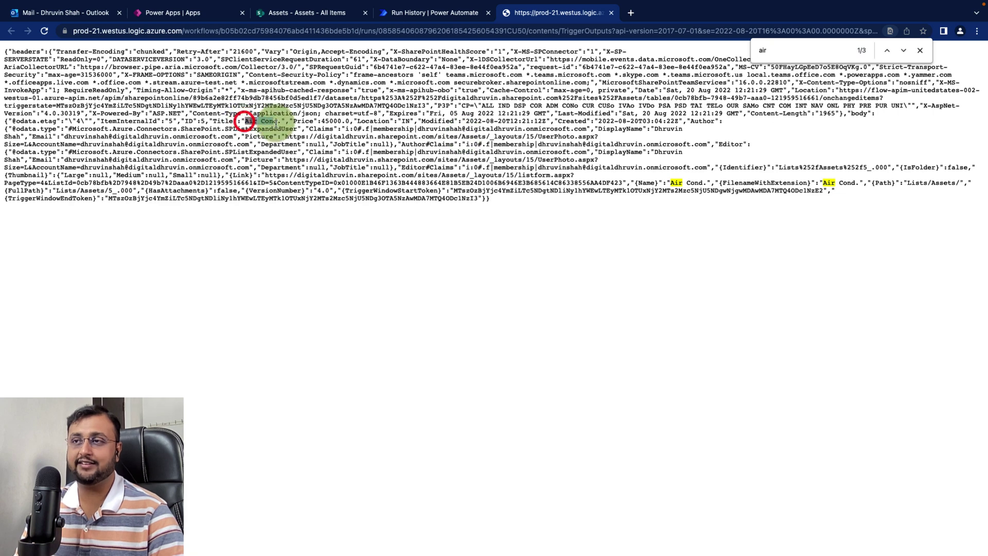
{"action": "left_click_drag", "start_coordinate": [244, 121], "coordinate": [277, 122]}
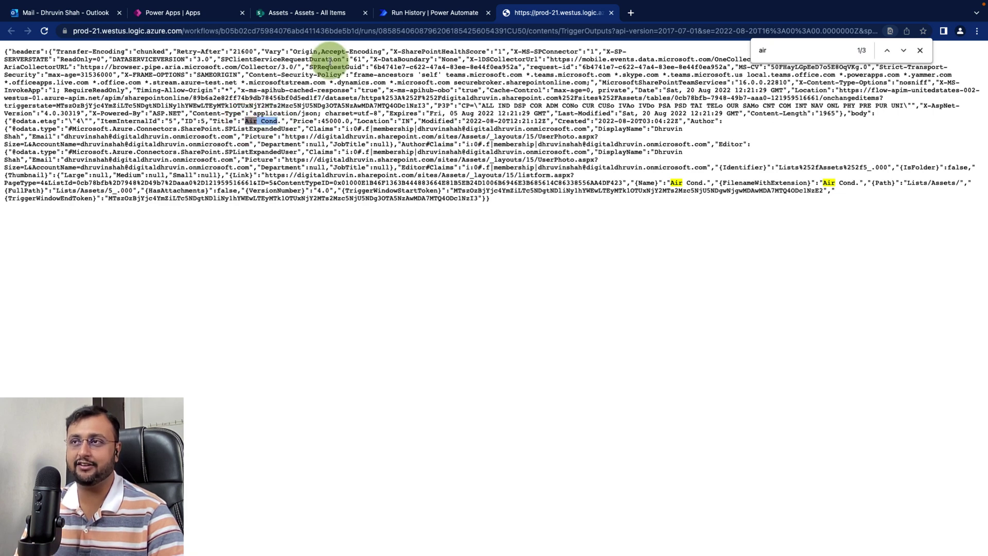